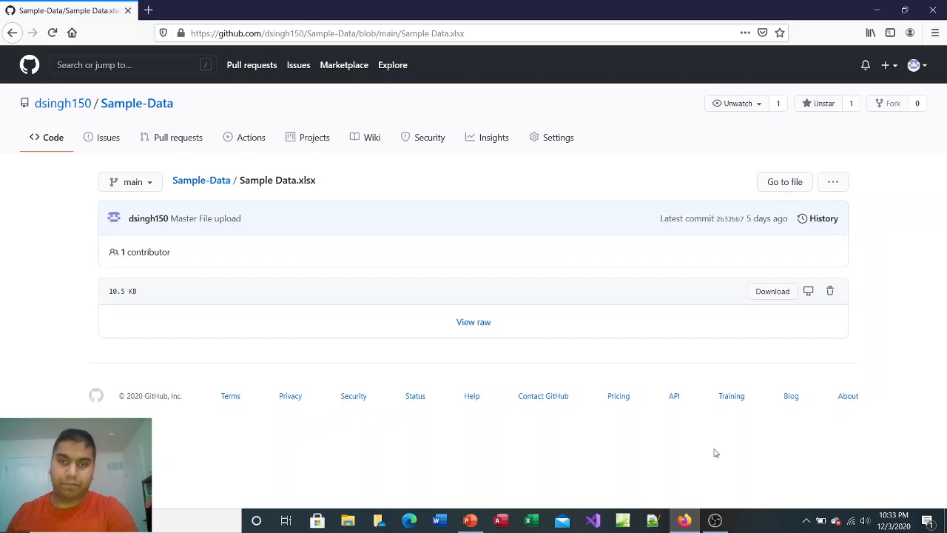
Download Sample Data.xlsx from the GitHub repository, opening it directly in Excel, and enable editing on the workbook.
click(775, 297)
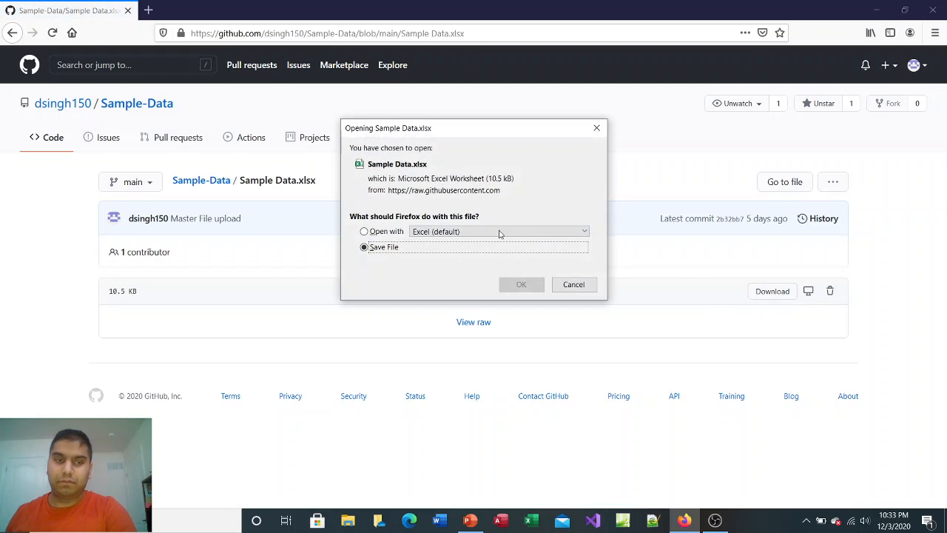
click(399, 233)
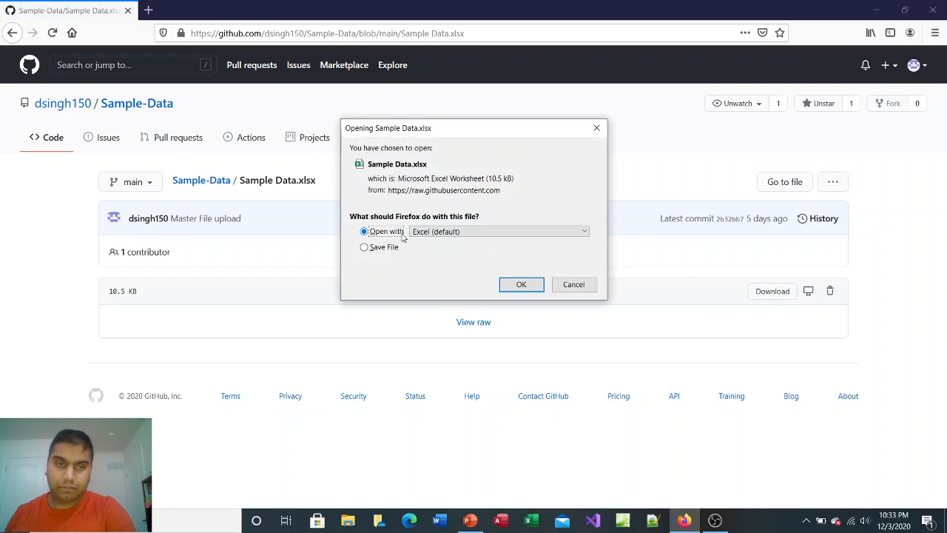
click(520, 286)
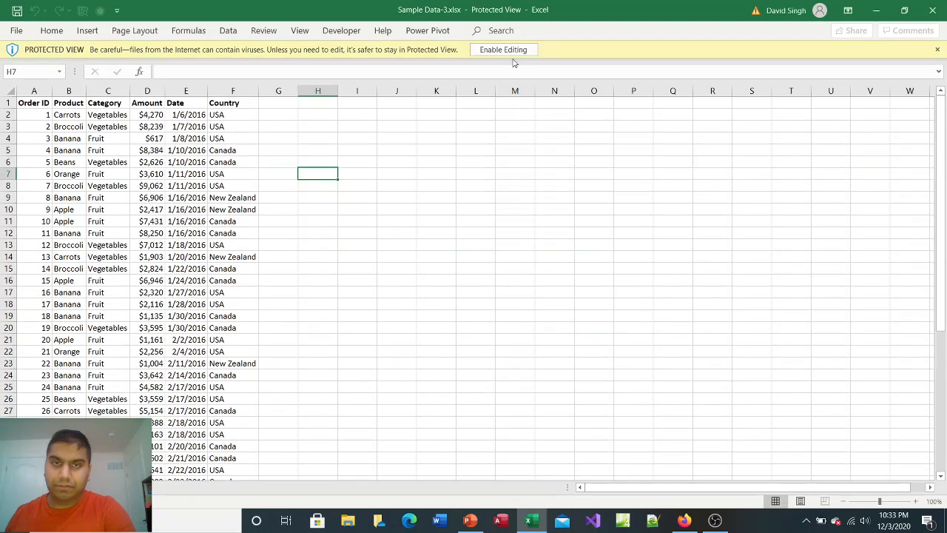
click(516, 49)
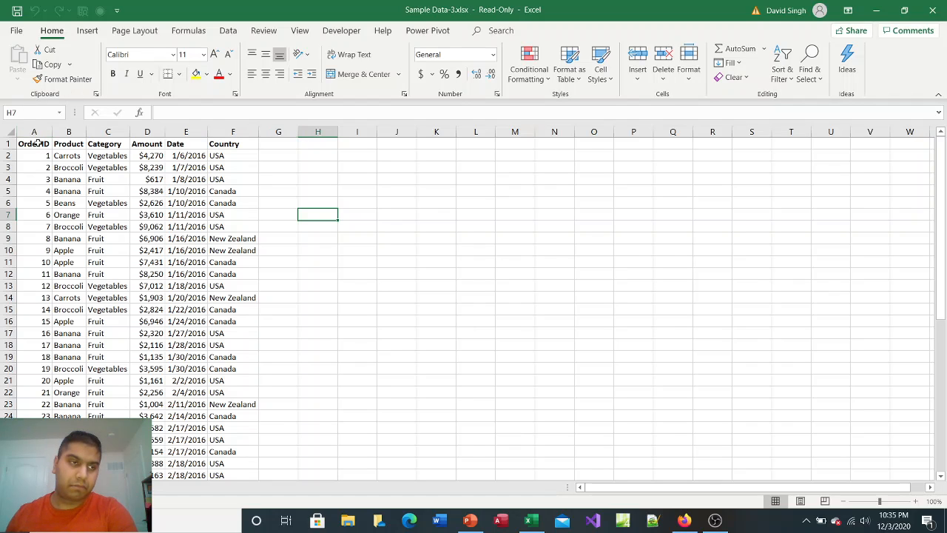
Create the suggested PivotTable showing Sum of Amount by Category and Country from the full data range A1:F51.
drag(39, 144, 237, 450)
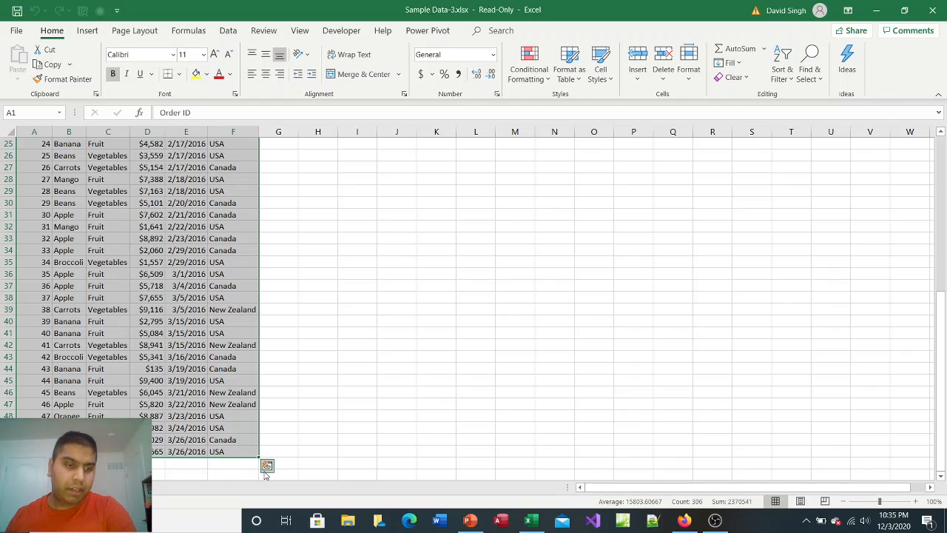
click(267, 466)
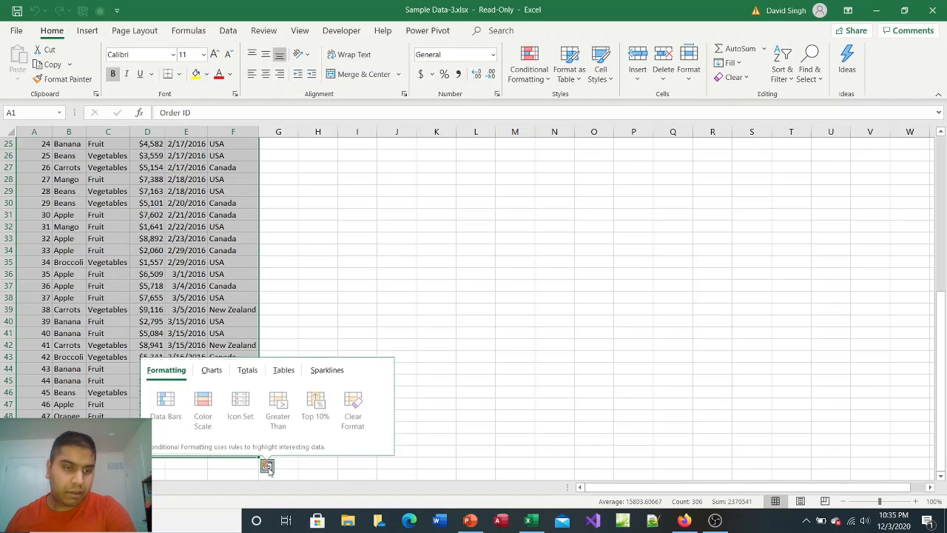
click(284, 369)
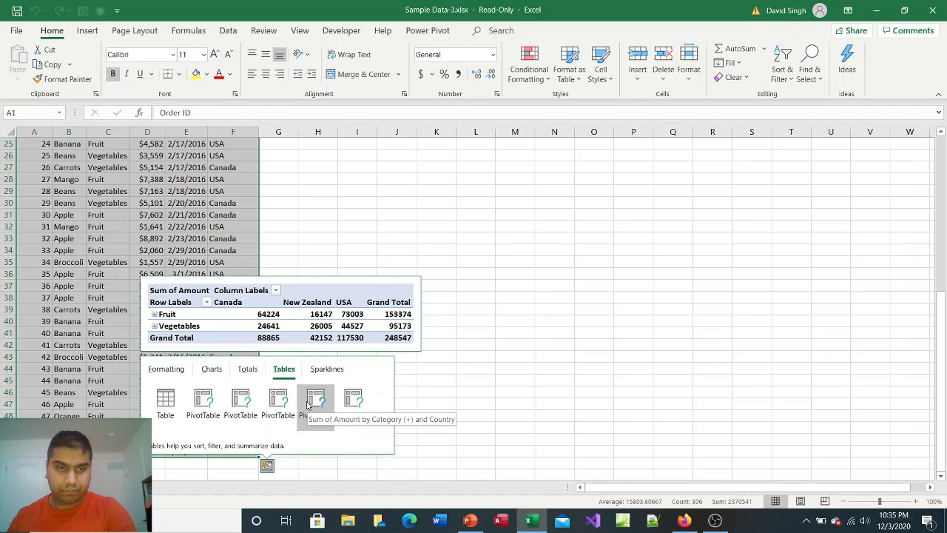
click(309, 404)
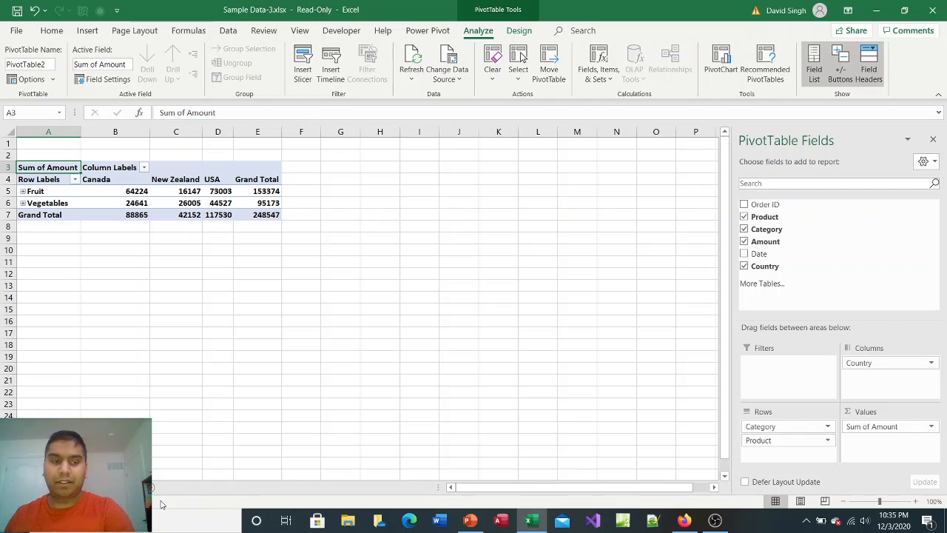
Return to the source data sheet and insert a blank PivotTable from Sheet1!$A$1:$F$51 on a new worksheet.
click(117, 487)
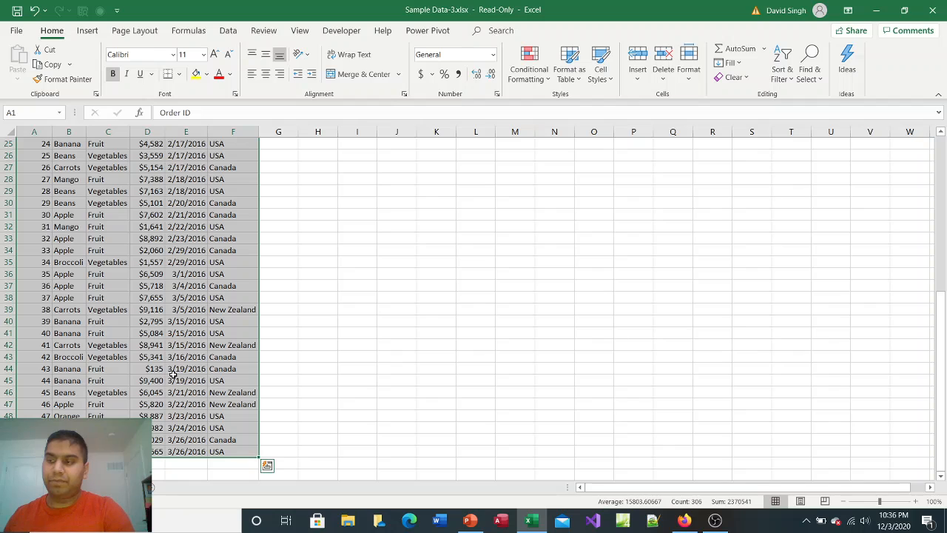
click(136, 263)
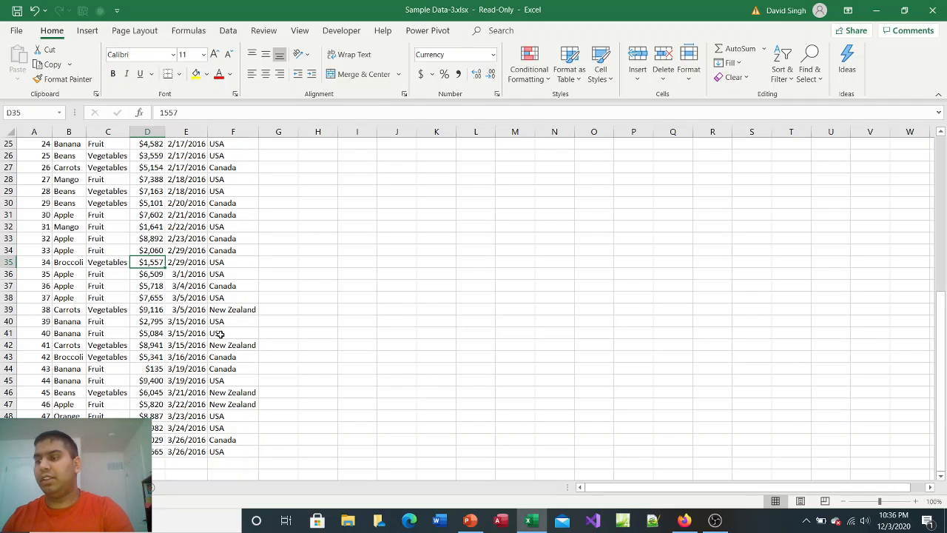
click(90, 31)
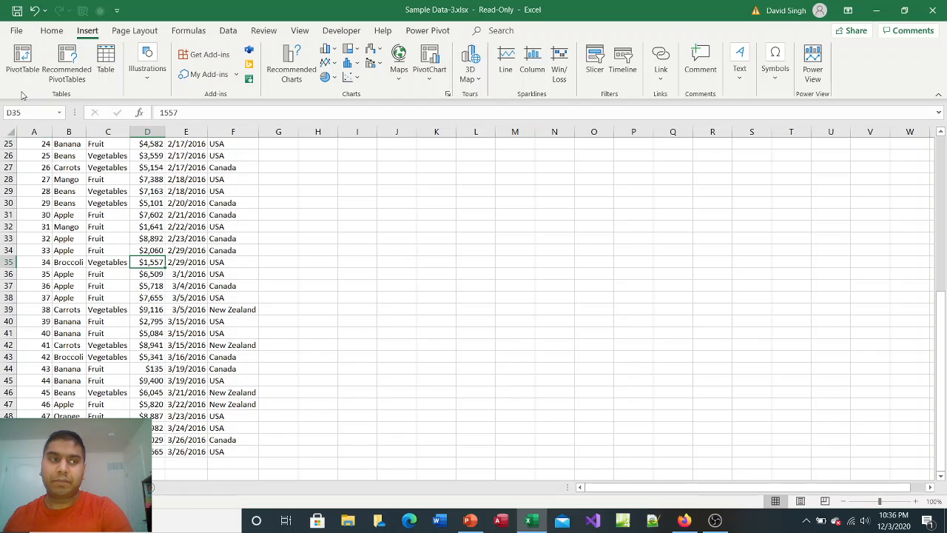
click(22, 63)
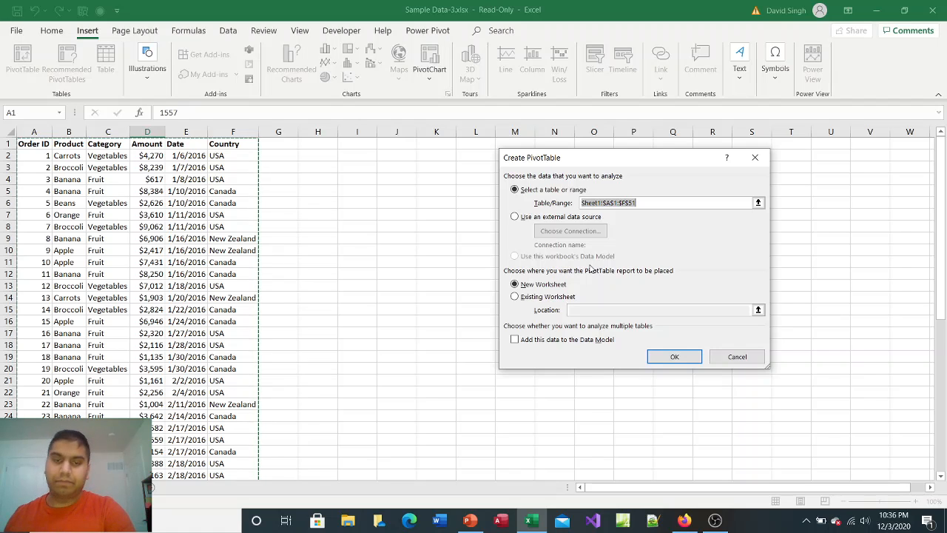
click(672, 355)
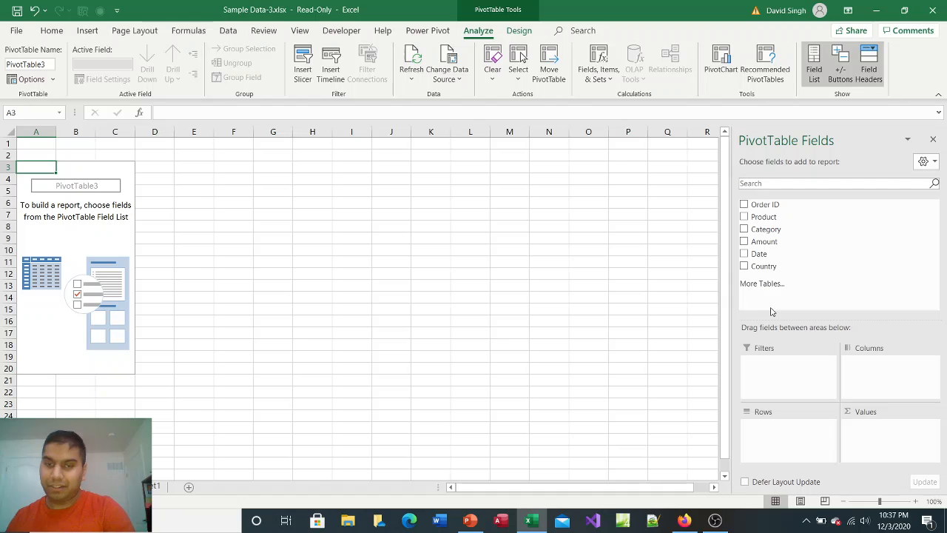
Add the Country, Date, Amount, Category and Product fields to the blank PivotTable.
click(744, 266)
click(744, 255)
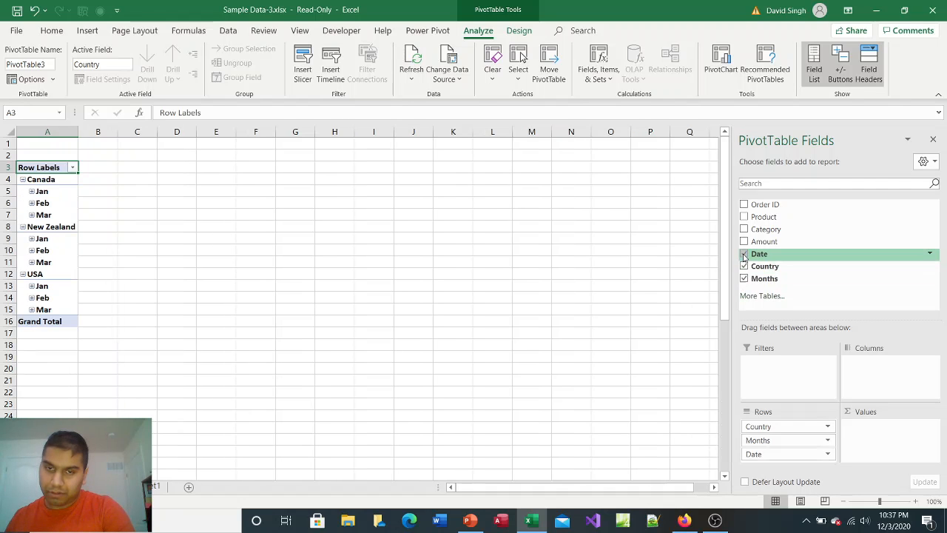
click(745, 241)
click(744, 230)
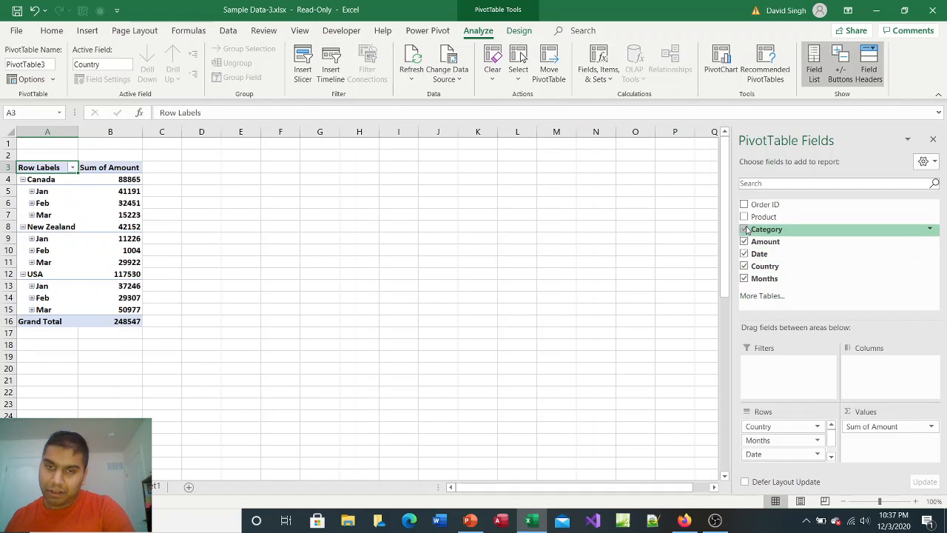
click(745, 217)
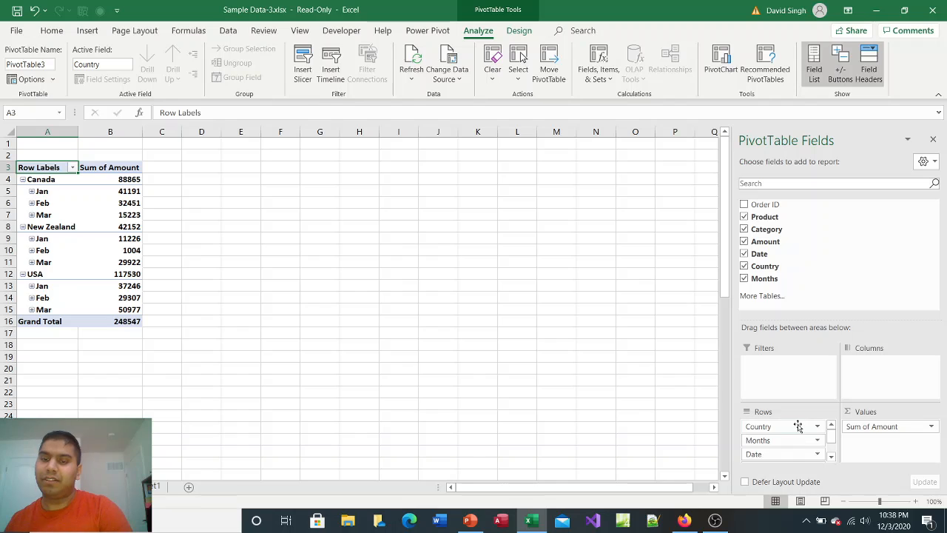
Rearrange the PivotTable layout by moving Country to the columns and Category to the report filter.
drag(798, 427, 872, 386)
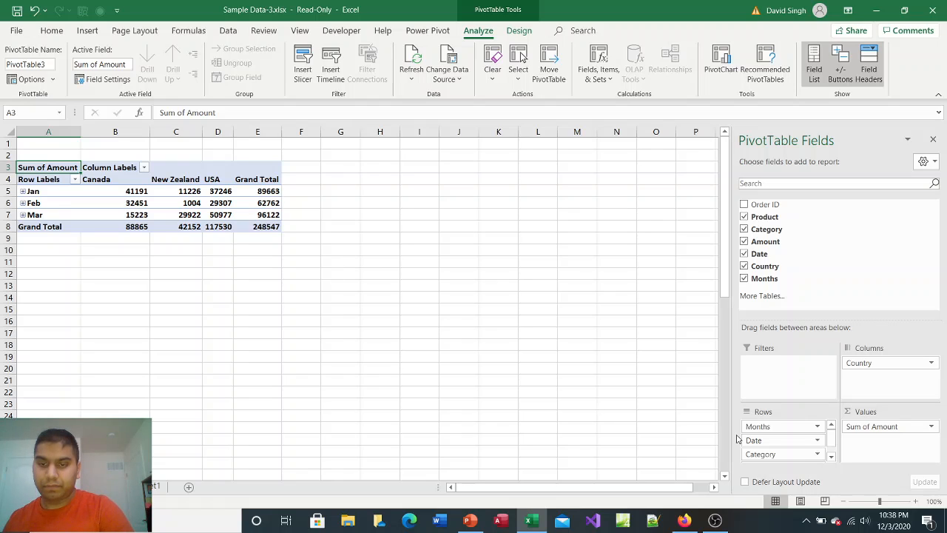
drag(765, 465, 765, 428)
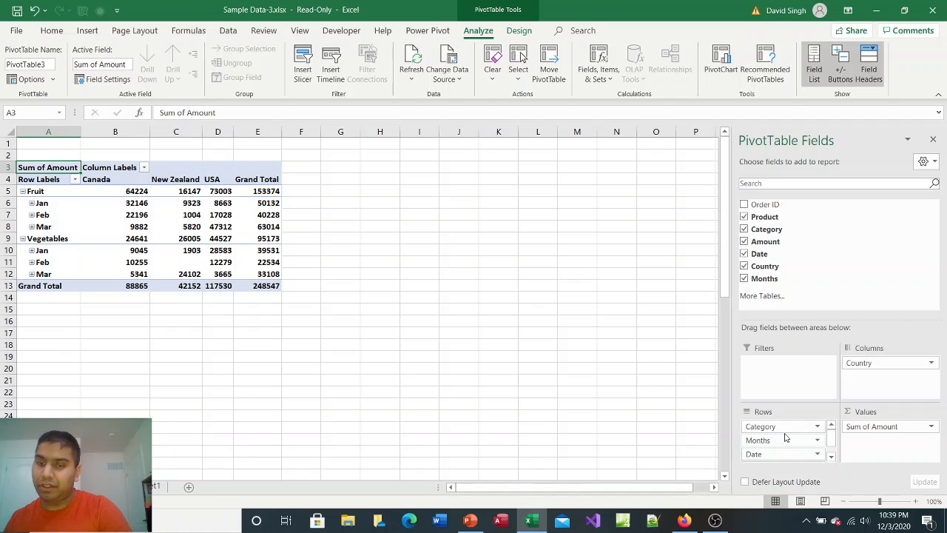
drag(783, 427, 788, 382)
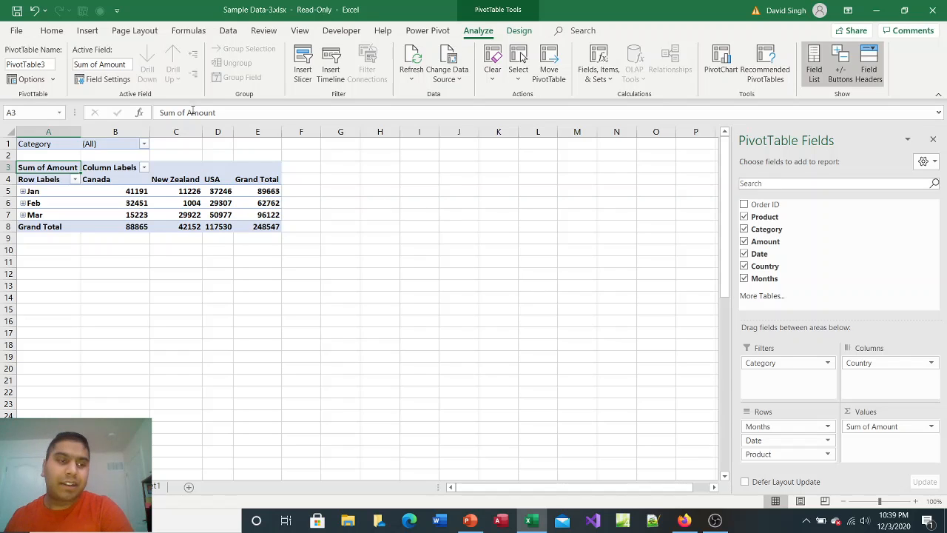
Filter the PivotTable's Category report filter to Fruit.
mouse_move(243, 209)
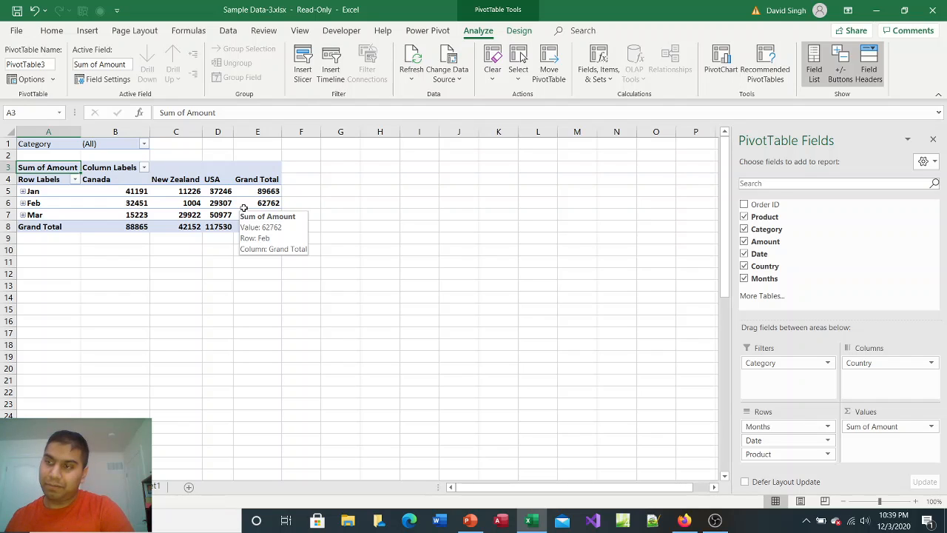
click(144, 144)
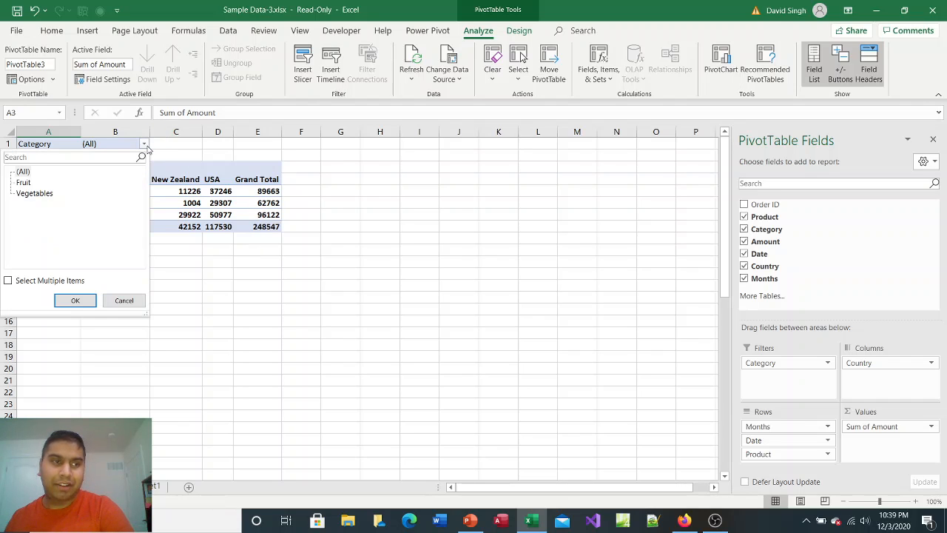
click(20, 183)
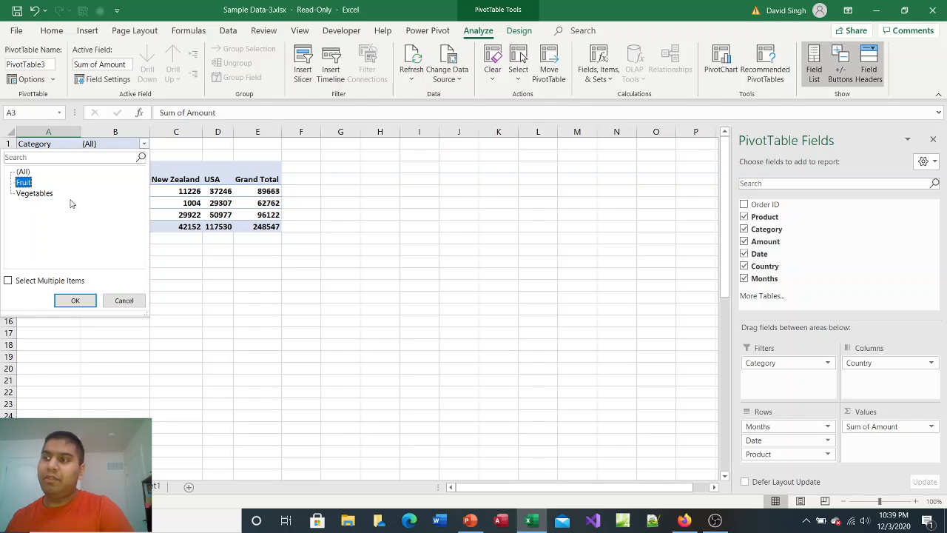
click(75, 300)
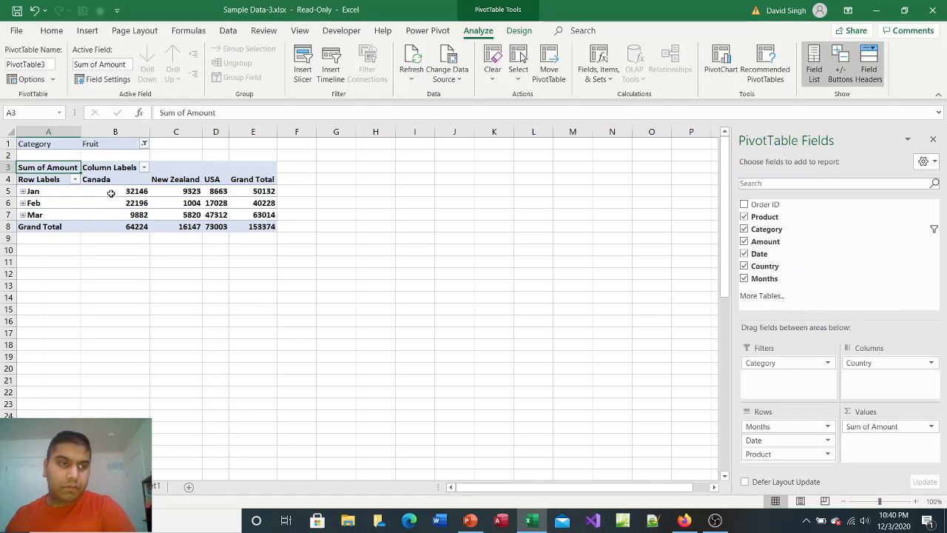
click(76, 181)
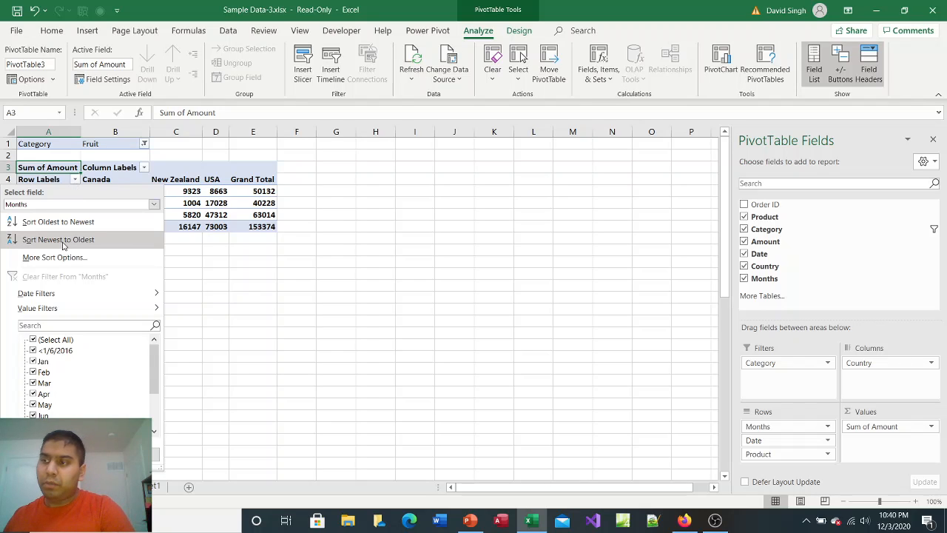
click(78, 180)
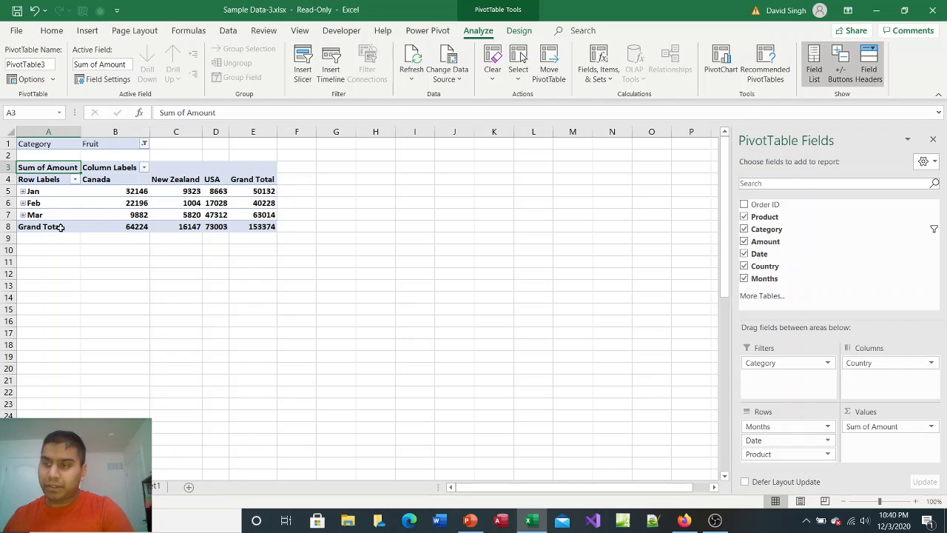
click(144, 145)
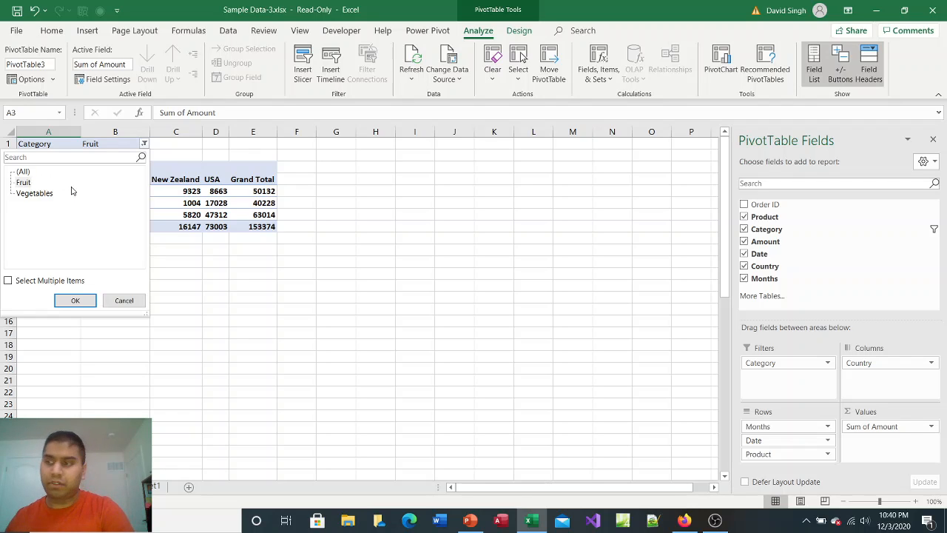
click(145, 147)
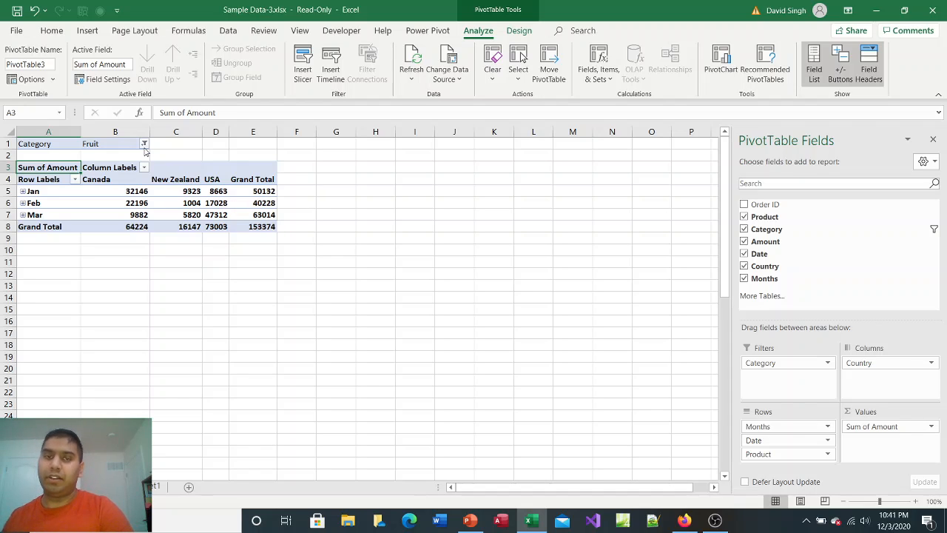
Insert a Clustered Column PivotChart from the PivotTable and position it below the table, starting around row 14.
click(719, 62)
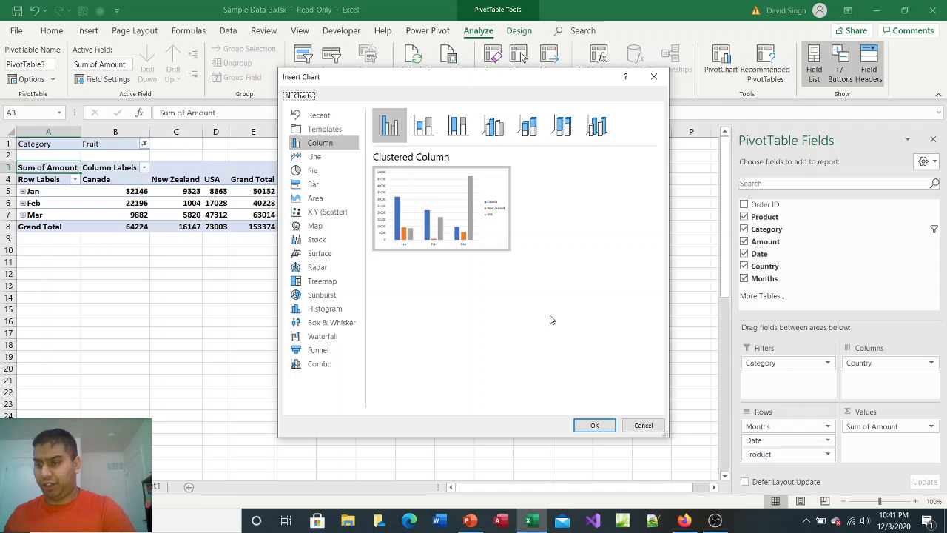
click(590, 423)
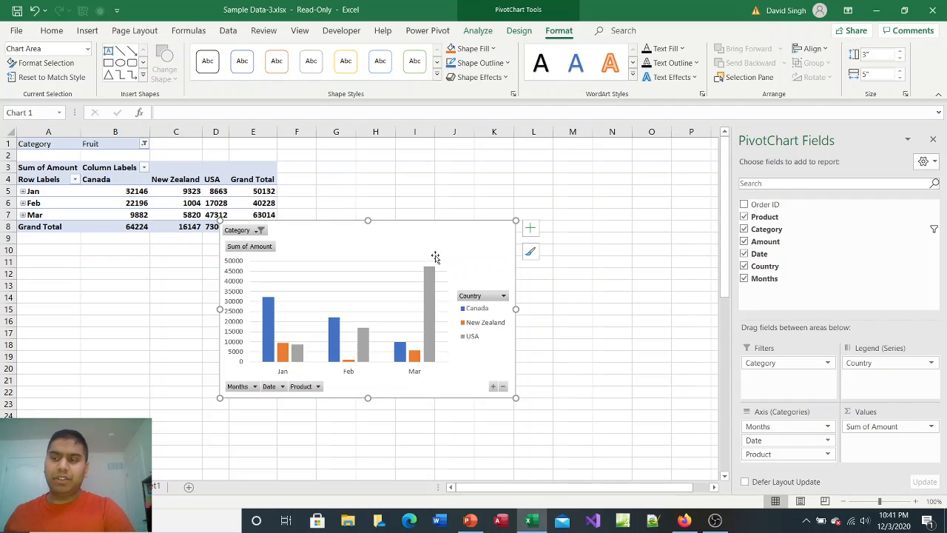
drag(403, 248, 469, 319)
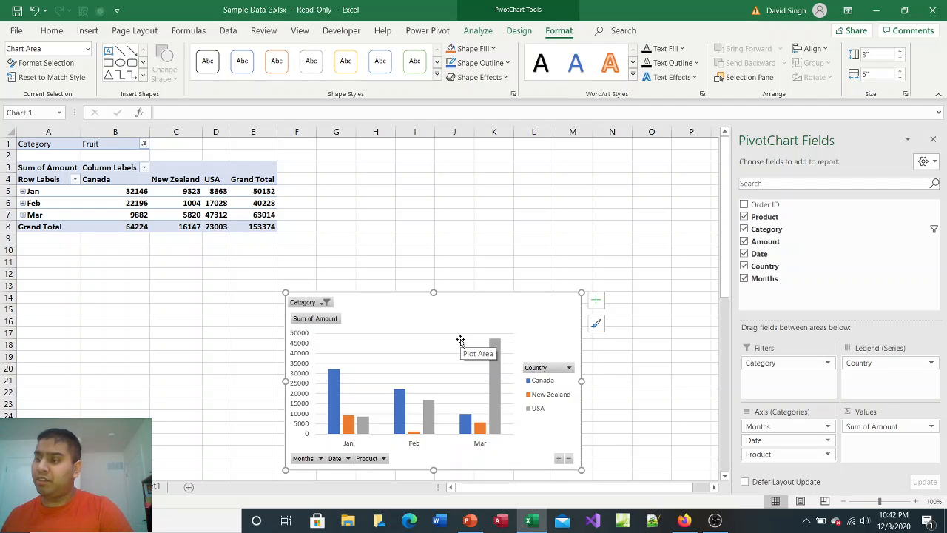
Remove the Date field from the PivotChart and filter its Country field to show only Canada.
right_click(345, 461)
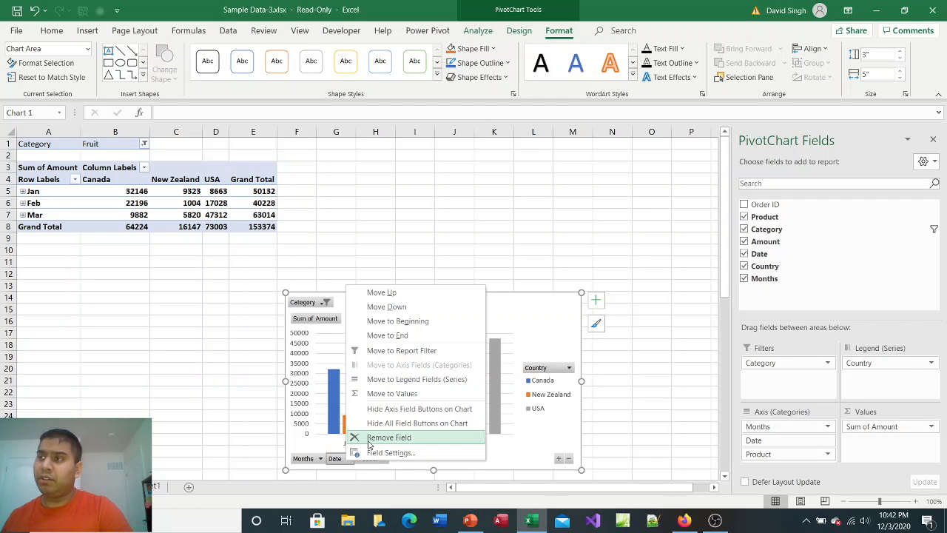
click(370, 442)
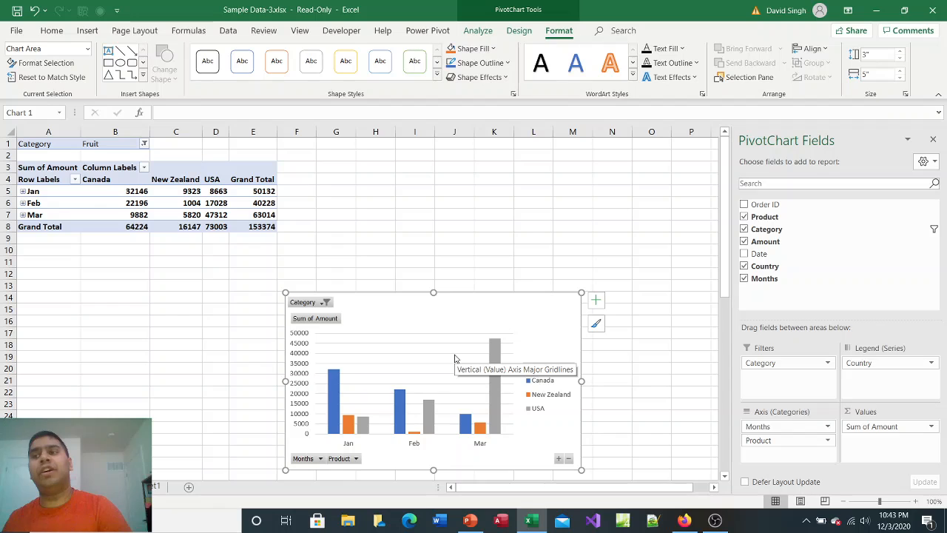
click(568, 368)
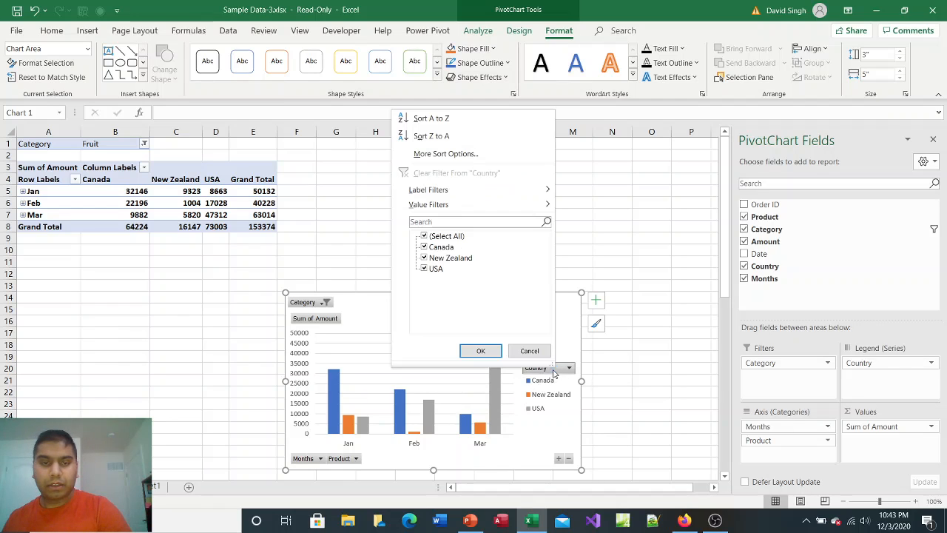
click(425, 270)
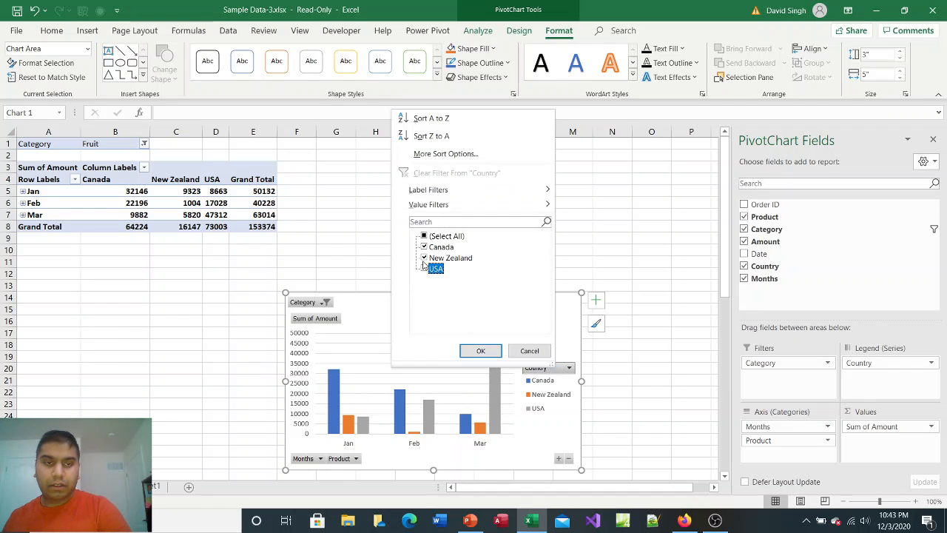
click(424, 259)
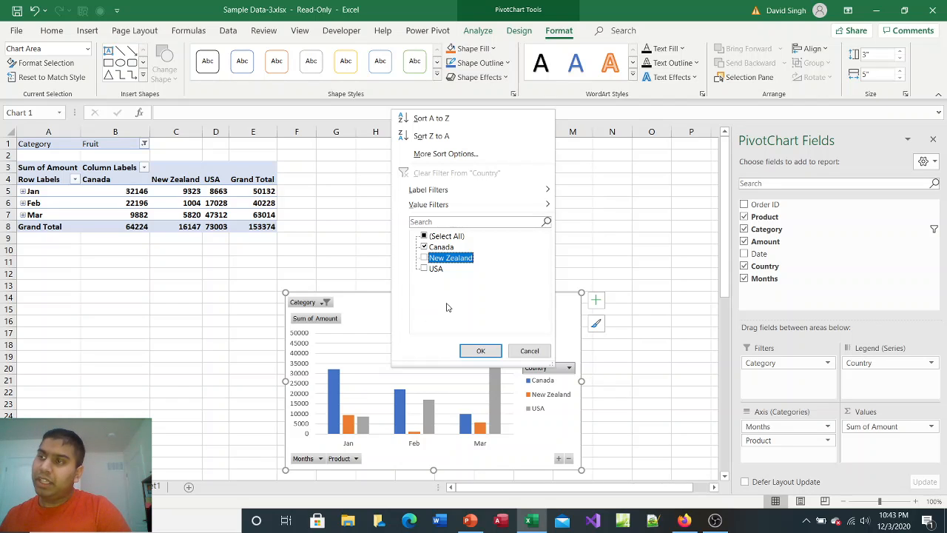
click(480, 350)
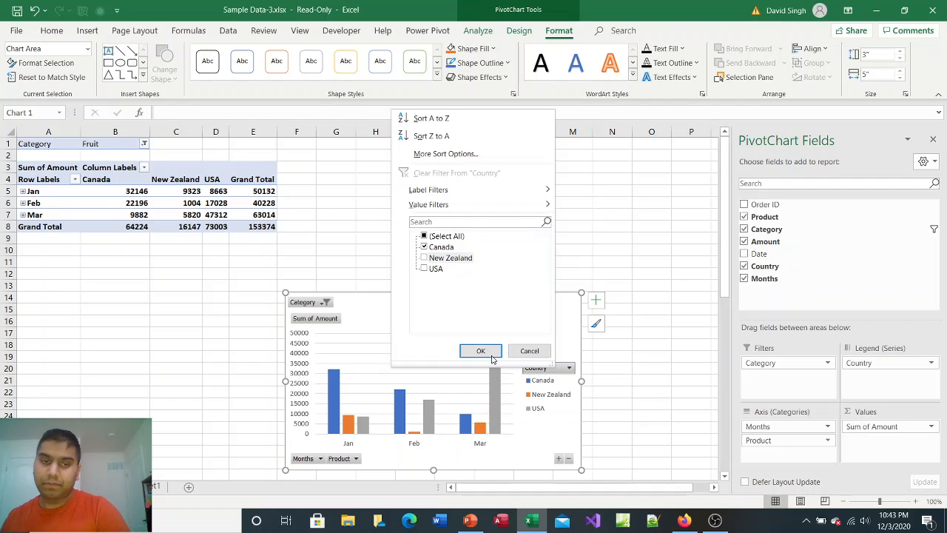